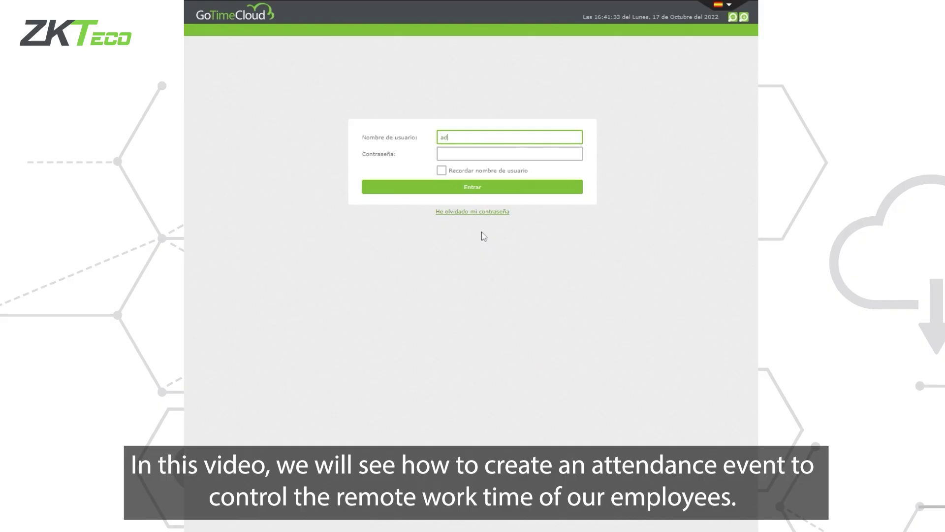
Enter the admin username on the login screen and move to the password field.
type("n")
key("Tab")
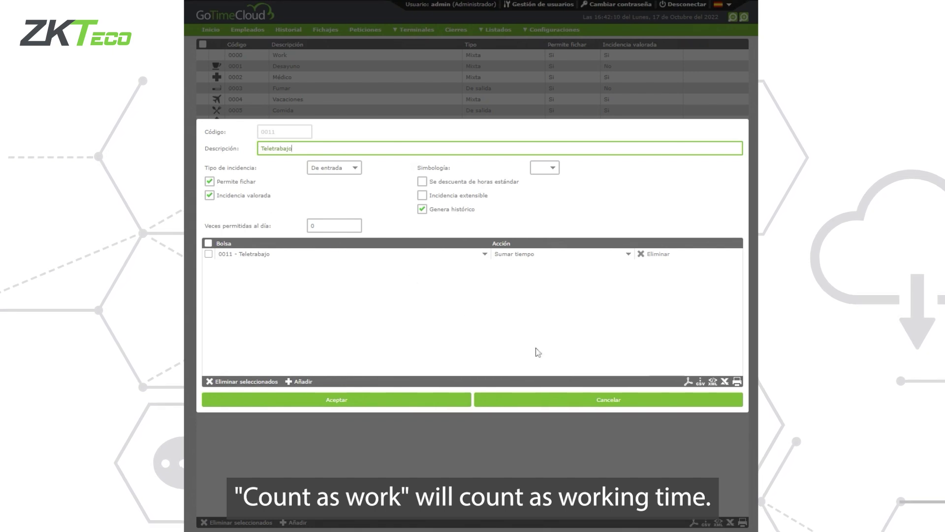
Save the 0011 Teletrabajo incidence with Aceptar.
left_click(595, 401)
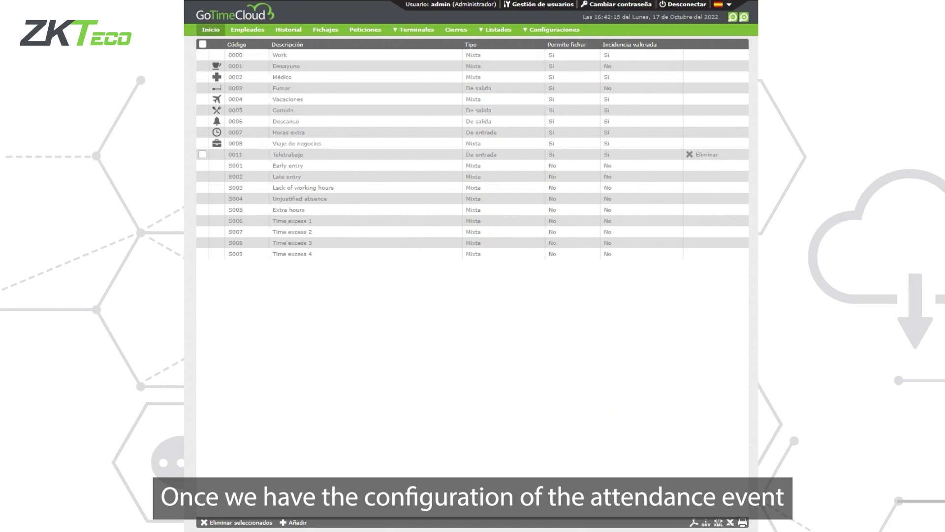
Punch in from the Inicio dashboard with event 0011 - Teletrabajo and confirm it.
left_click(210, 29)
left_click(678, 65)
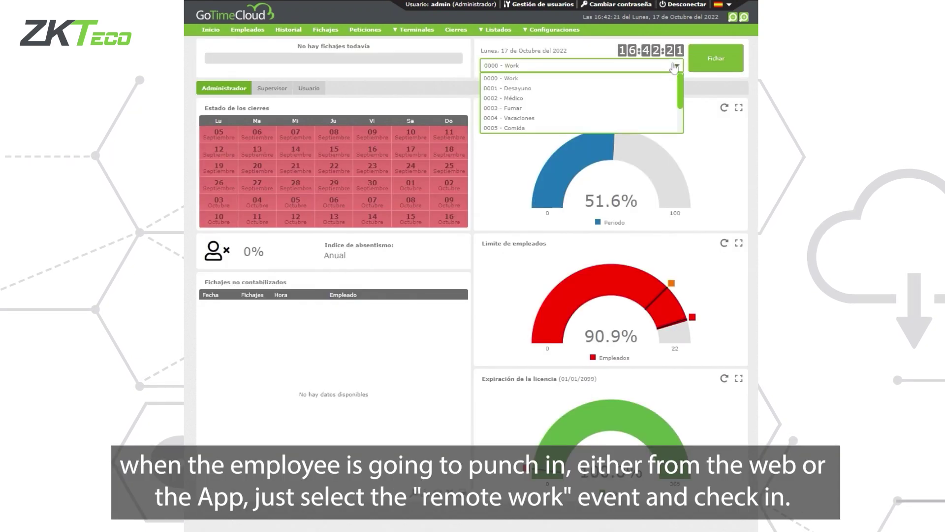
scroll(573, 118, "down", 2)
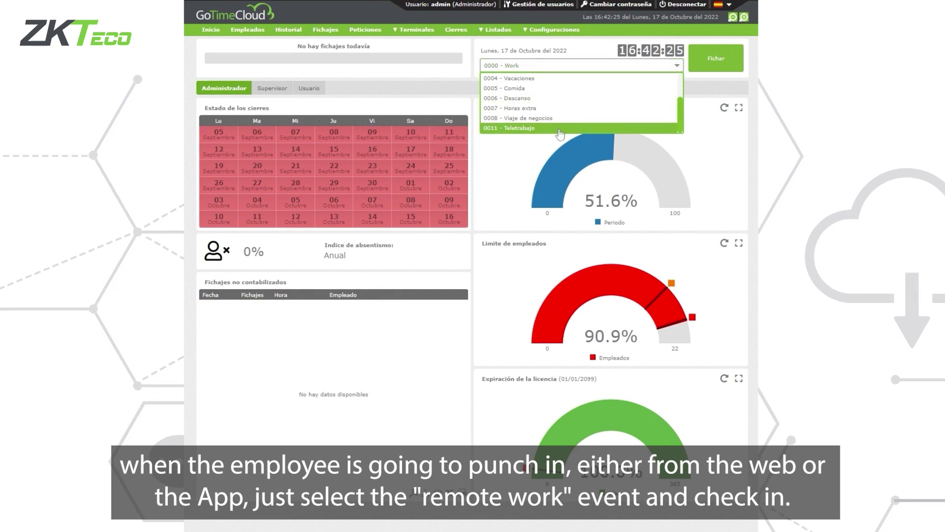
left_click(561, 131)
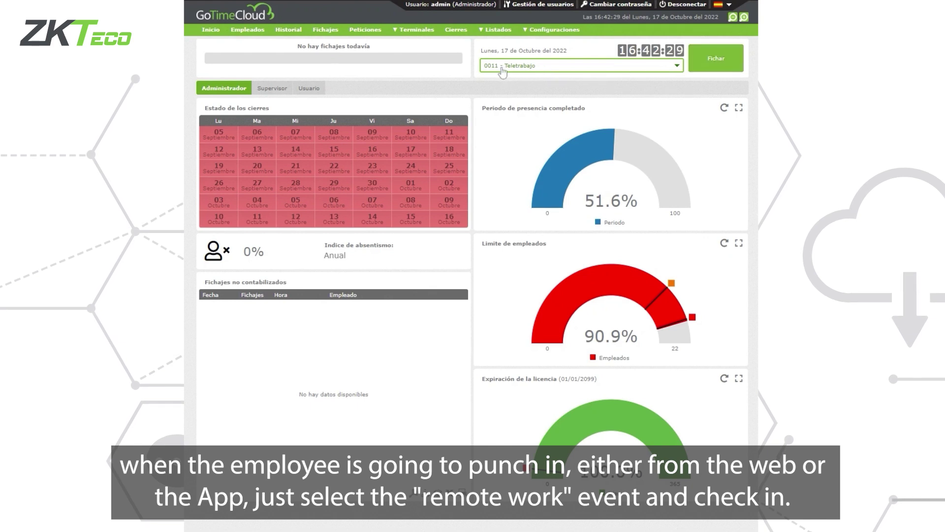
left_click(717, 67)
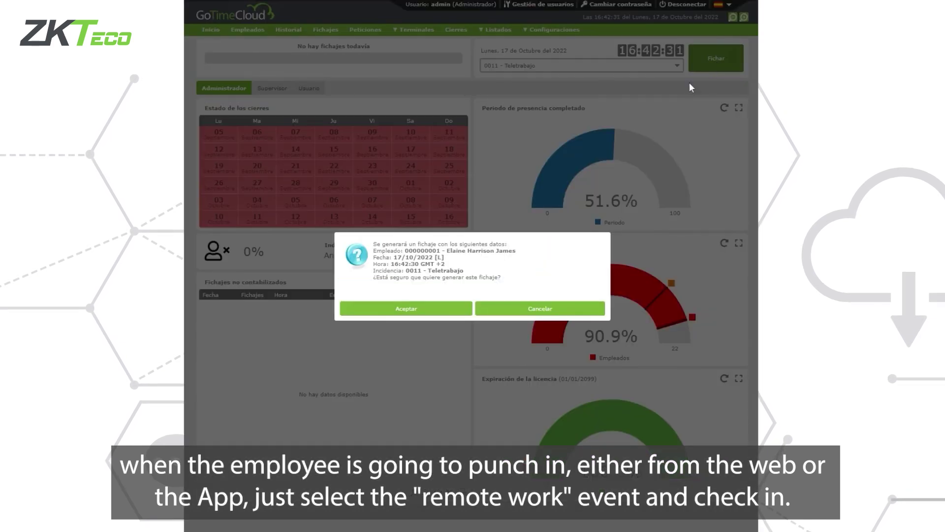
left_click(421, 308)
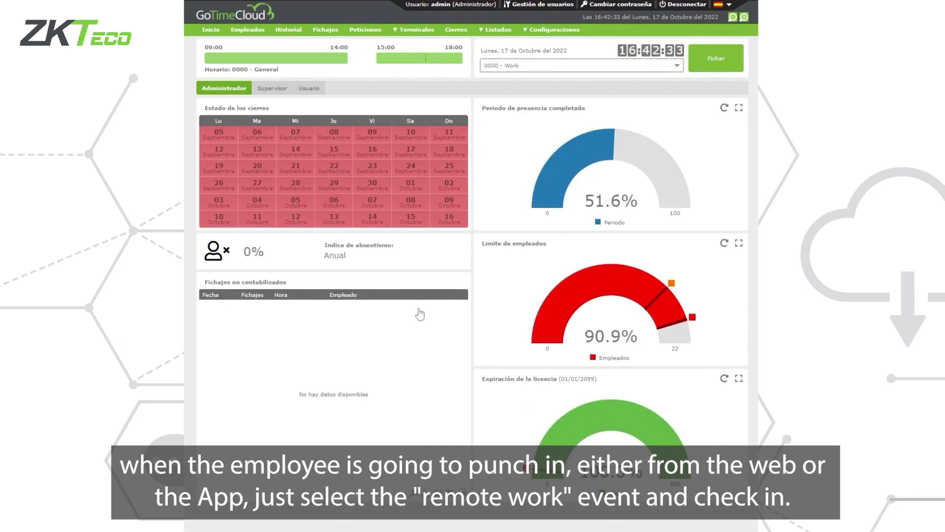
Open Fichajes to review the employee's punches, including today's 16:42 [0011] entry.
left_click(323, 30)
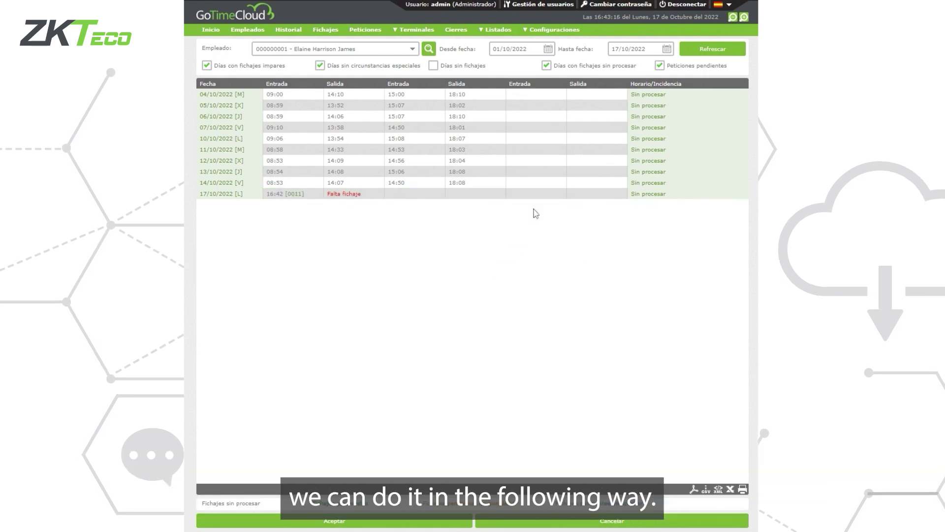
mouse_move(552, 30)
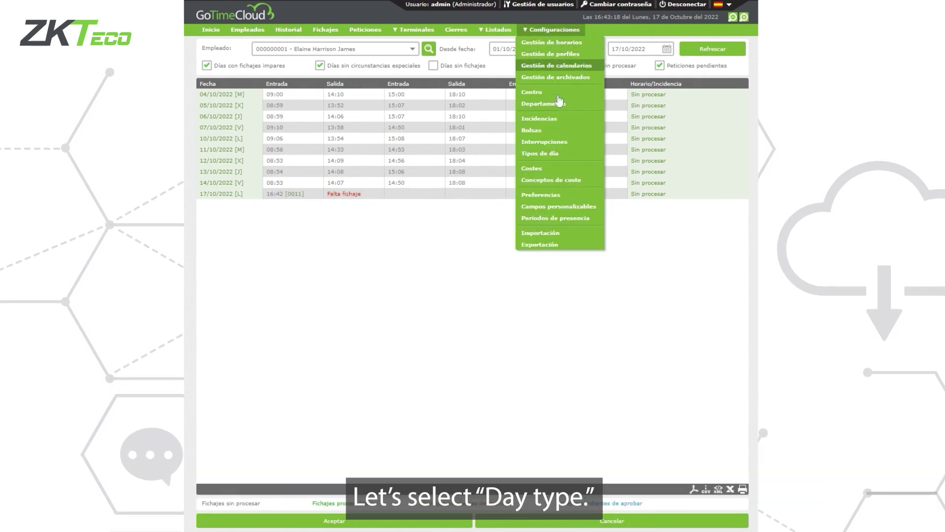
Create the workday day type with code 5 and description 'Teletrabajo'.
left_click(557, 154)
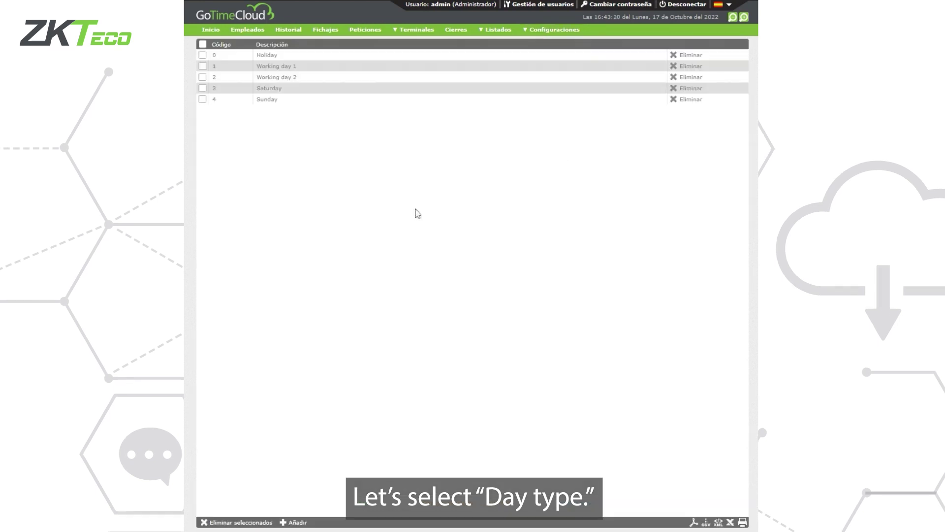
left_click(295, 523)
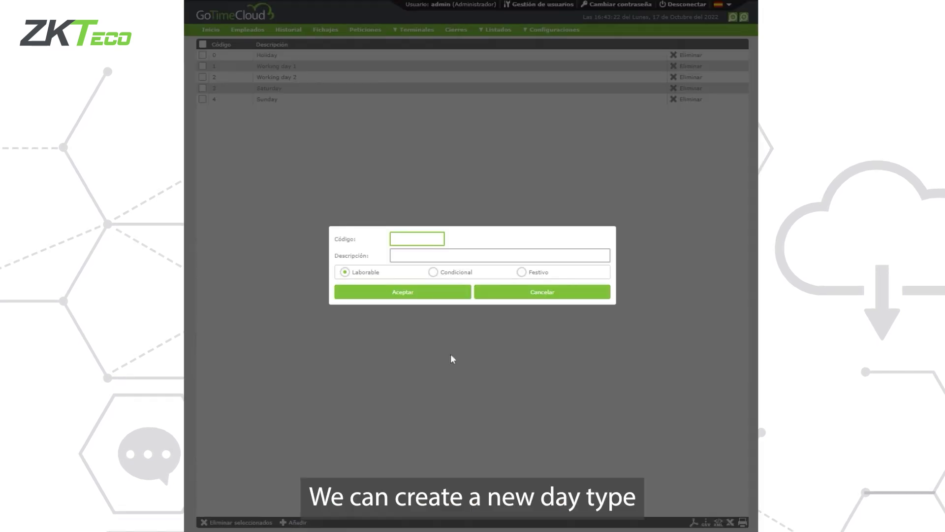
type("5")
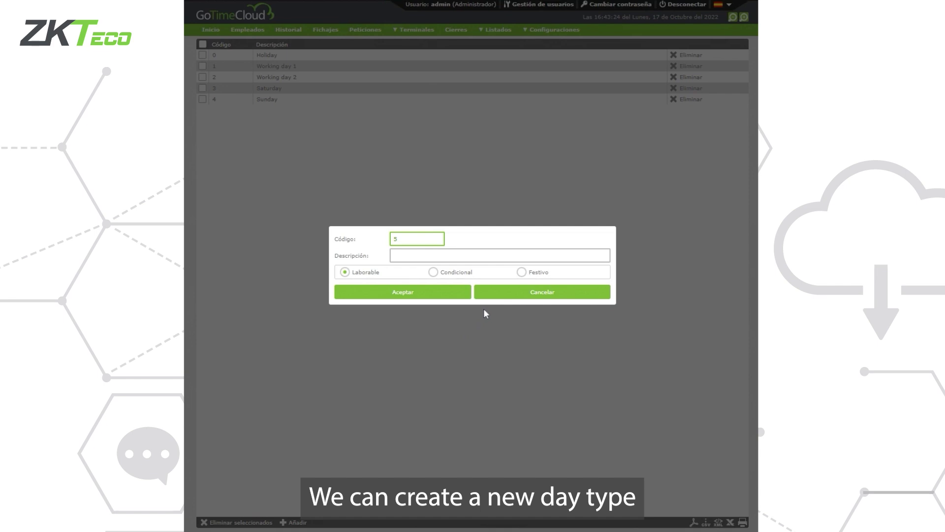
key("Tab")
type("Teletrabajo")
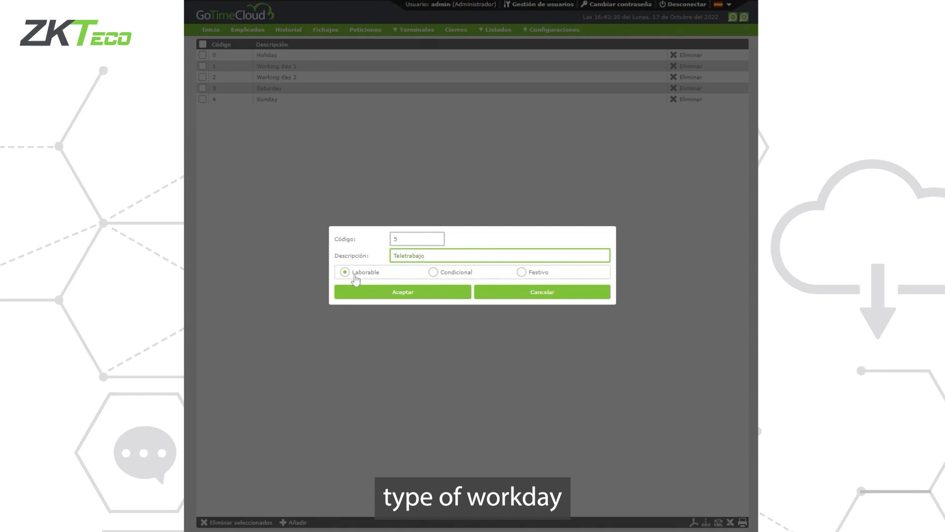
left_click(389, 295)
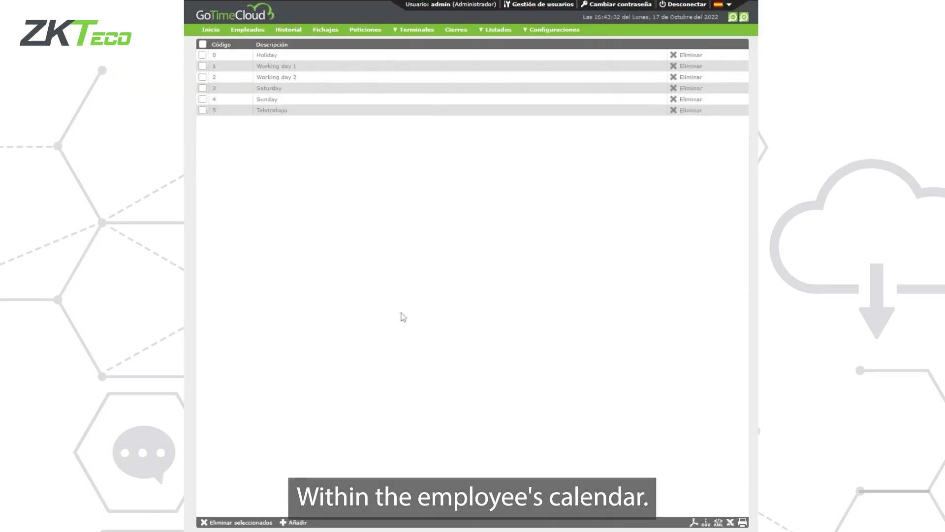
left_click(238, 32)
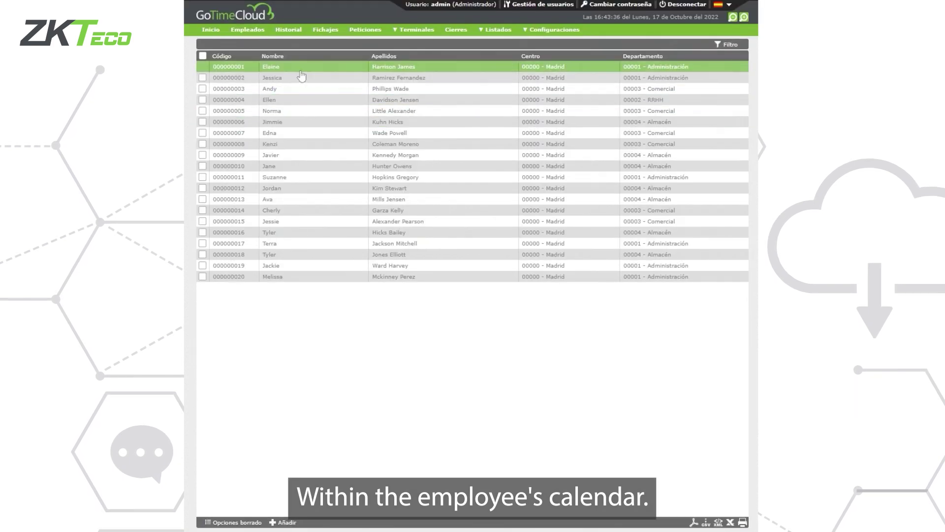
In the employee's calendar, select October Tuesdays 4, 11, 18, 25 and Thursdays 6, 13, 20, 27.
left_click(300, 70)
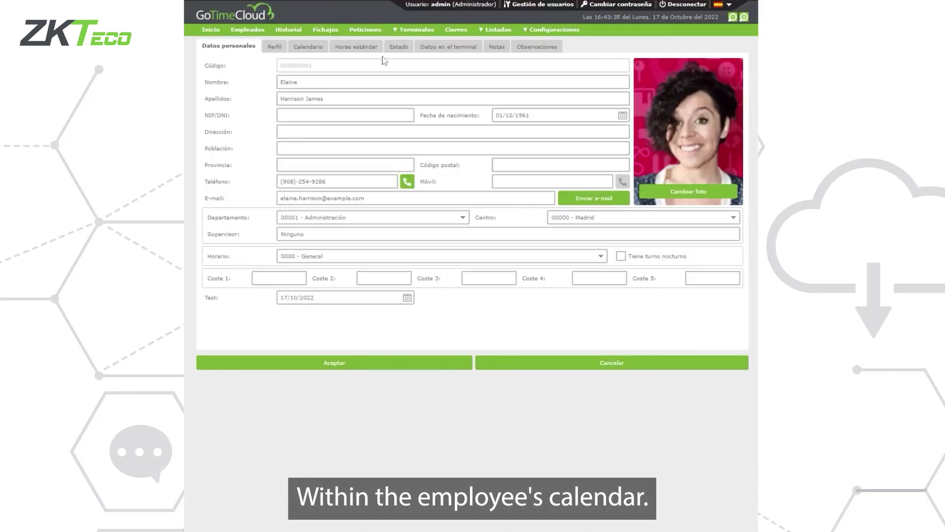
left_click(317, 58)
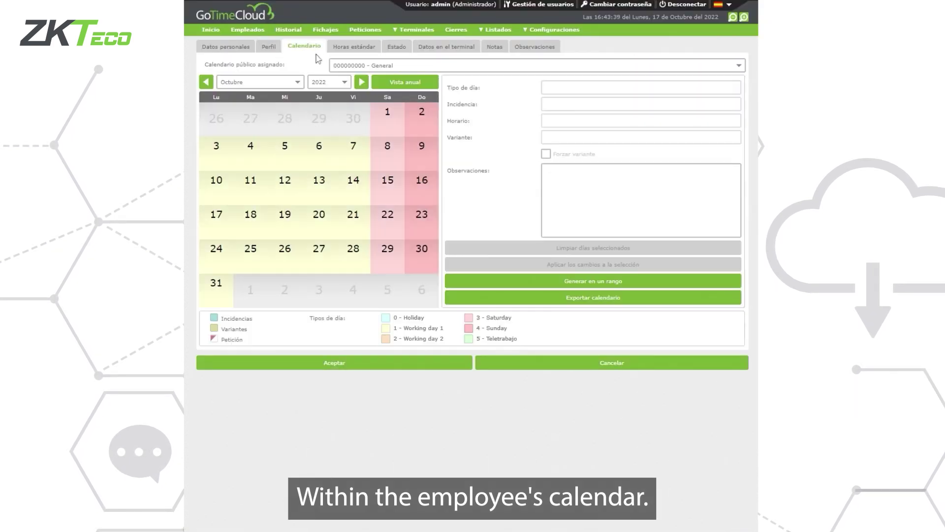
left_click(250, 164)
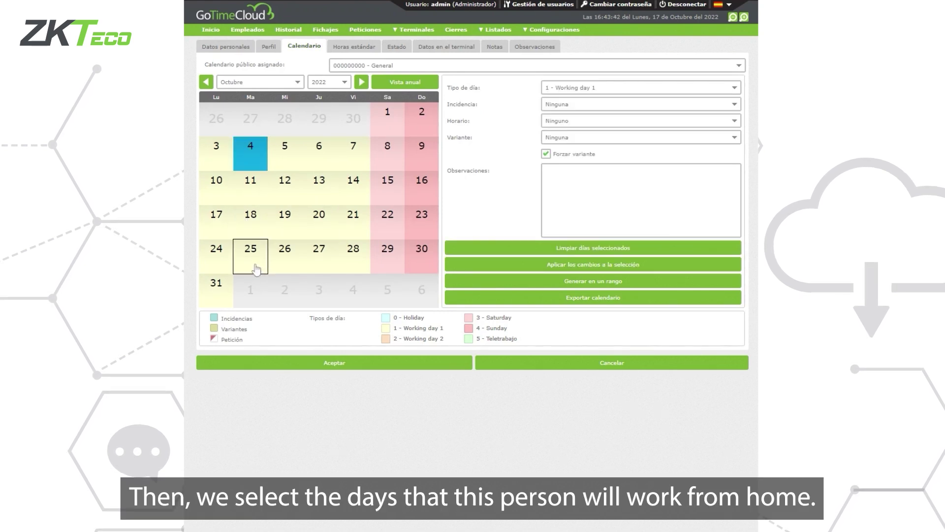
left_click(247, 194)
left_click(243, 229)
left_click(259, 265)
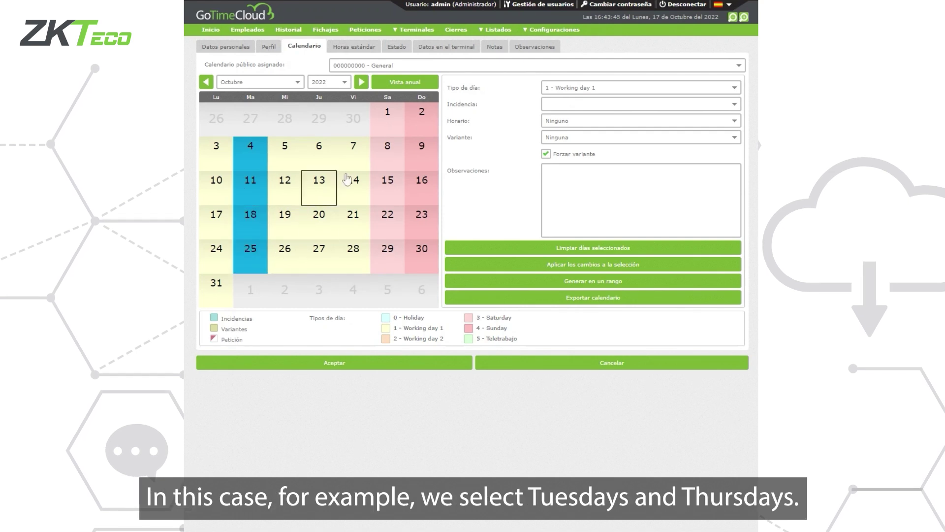
left_click(317, 157)
left_click(318, 191)
left_click(318, 222)
left_click(319, 256)
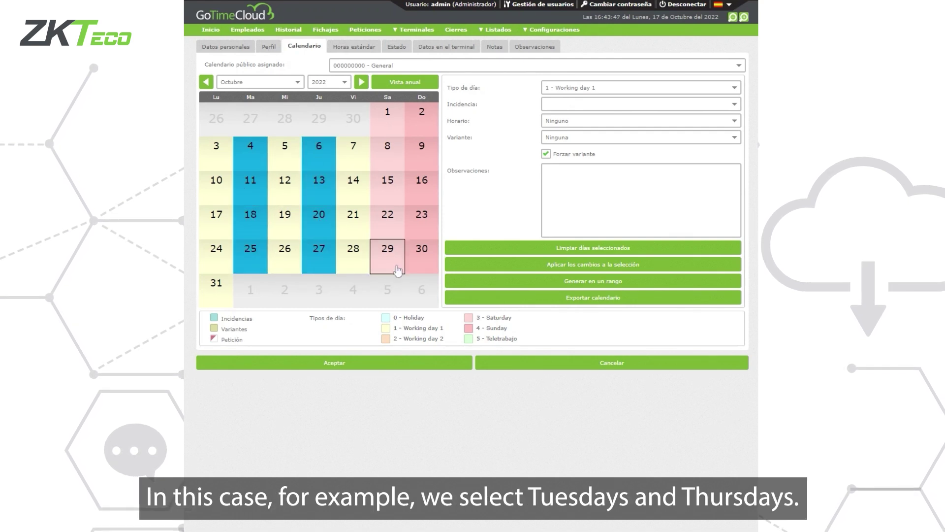
Apply day type 5 - Teletrabajo to the selected days.
left_click(654, 94)
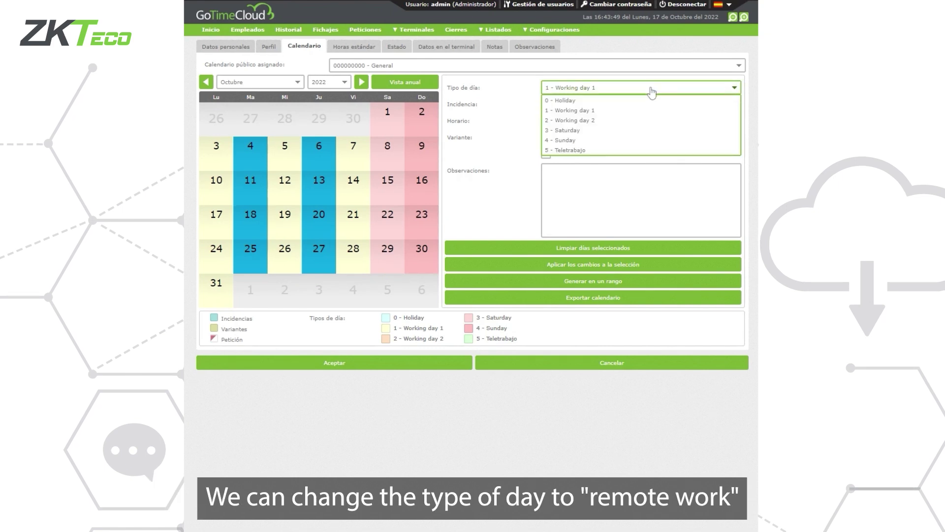
left_click(591, 153)
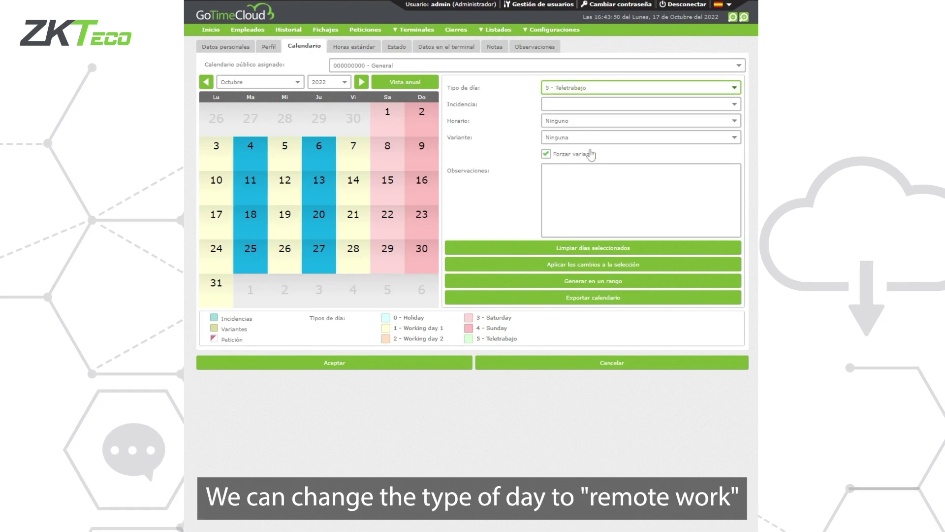
left_click(574, 268)
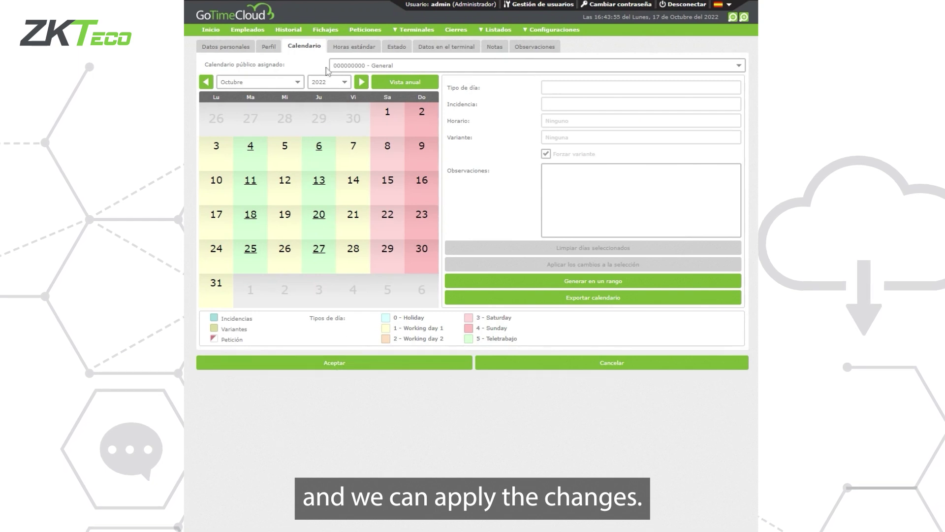
Add a new automatic incidence rule in the employee's profile for day type 5 - Teletrabajo.
left_click(265, 54)
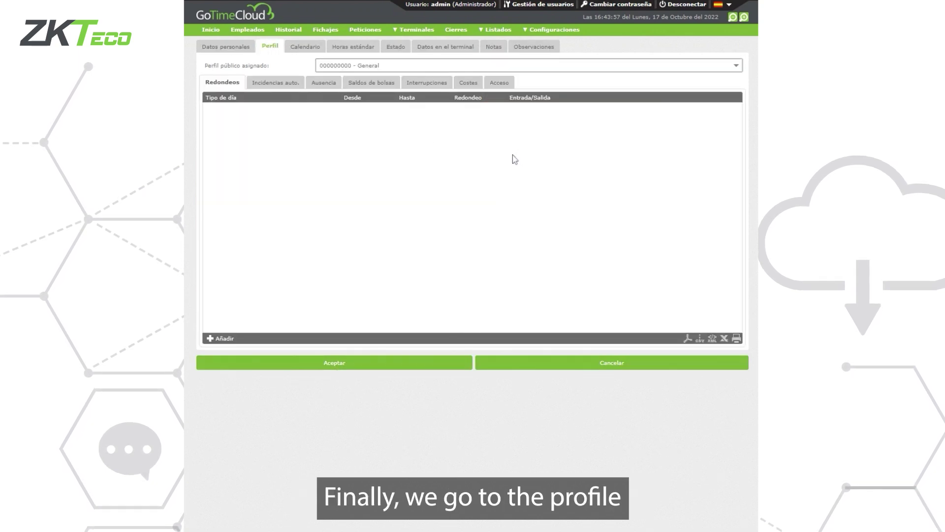
left_click(278, 84)
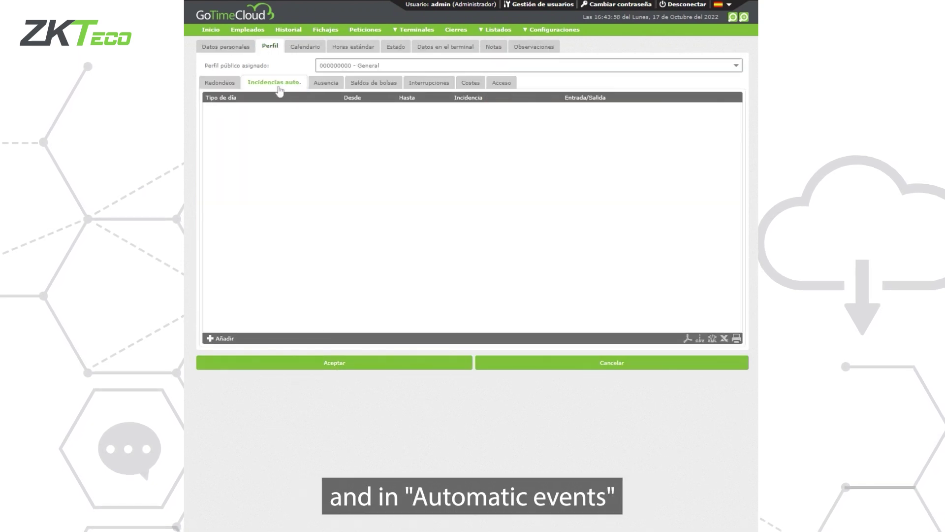
left_click(222, 339)
left_click(334, 109)
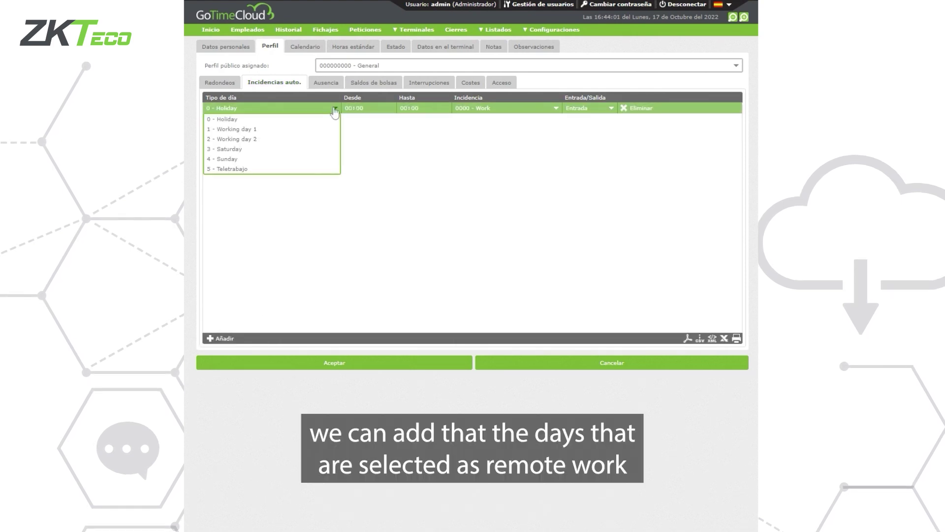
left_click(235, 169)
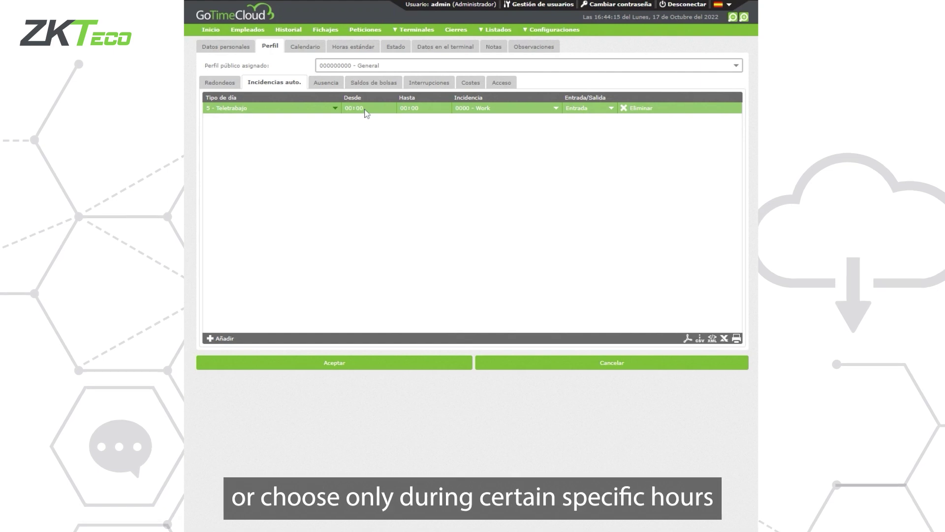
Set the rule's incidence to 0011 - Teletrabajo.
left_click(556, 109)
scroll(488, 157, "down", 2)
scroll(492, 163, "down", 2)
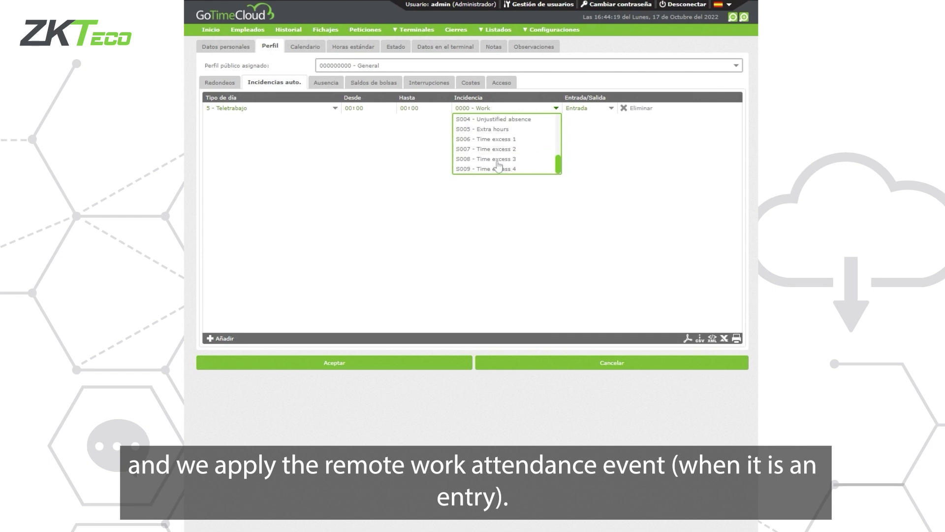
scroll(498, 167, "up", 3)
scroll(522, 172, "down", 2)
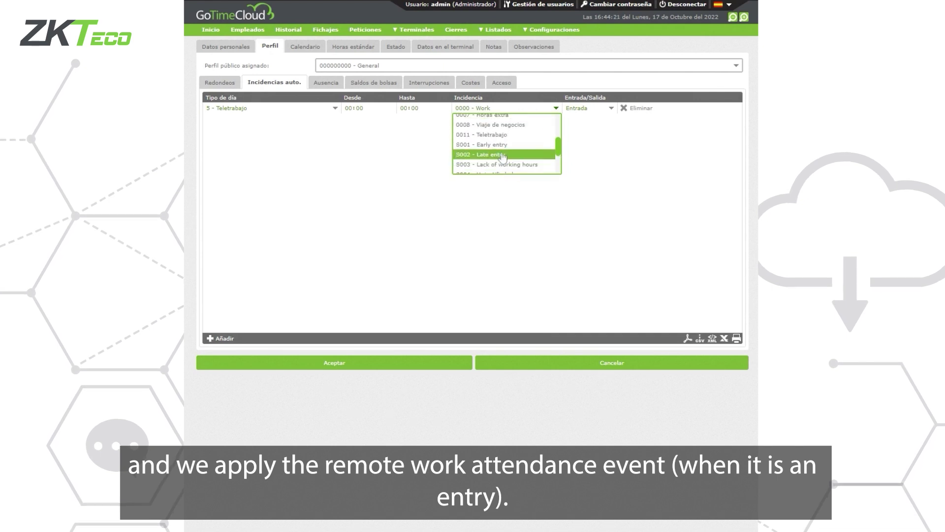
left_click(517, 131)
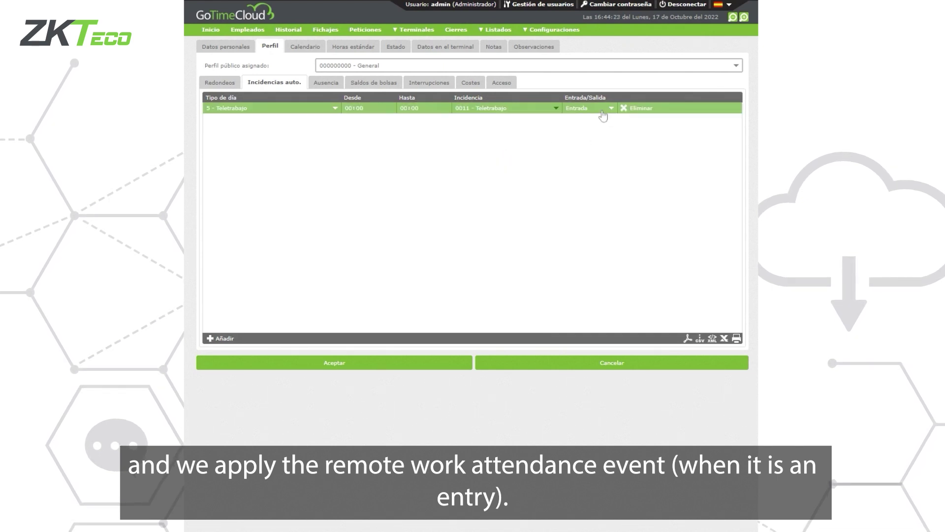